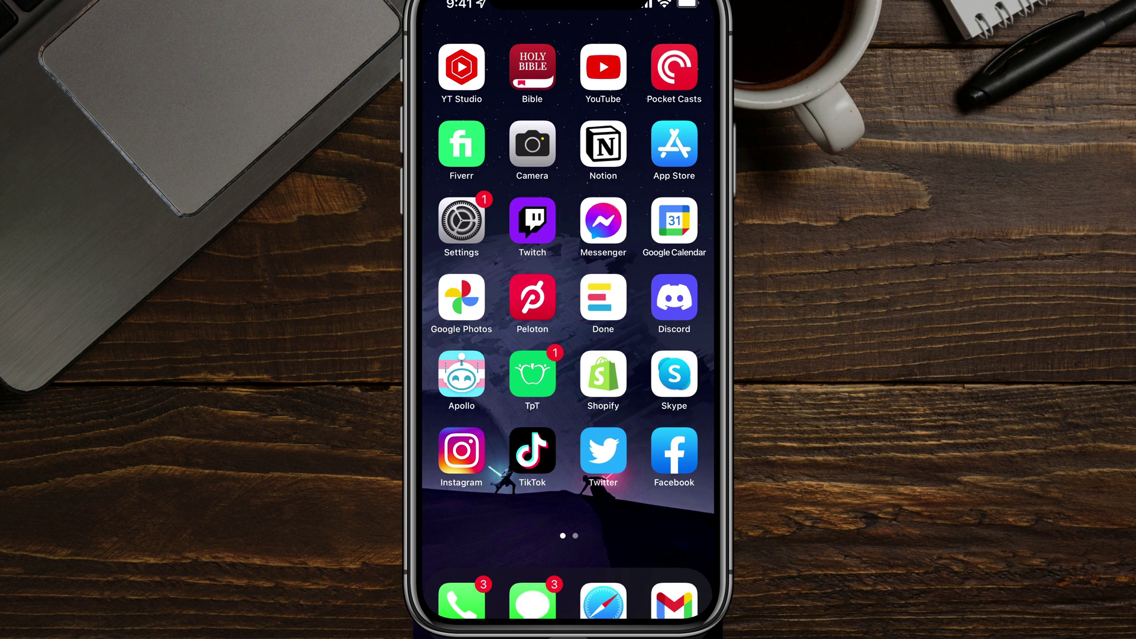
# Launch the Settings app and go to its General section
pyautogui.click(462, 220)
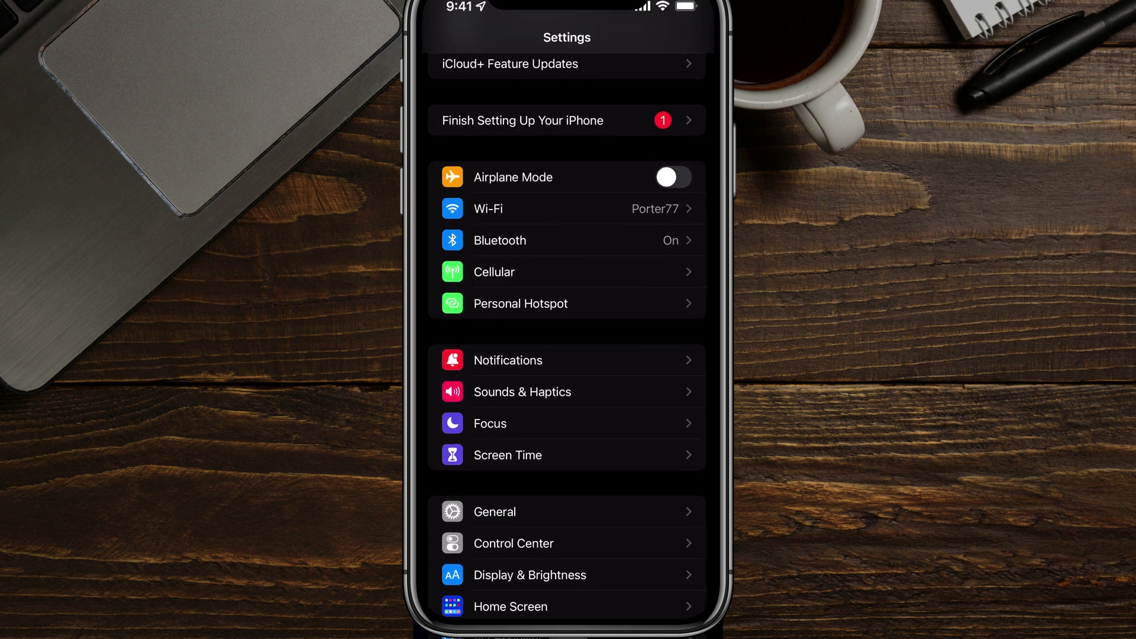
pyautogui.scroll(3, 568, 355)
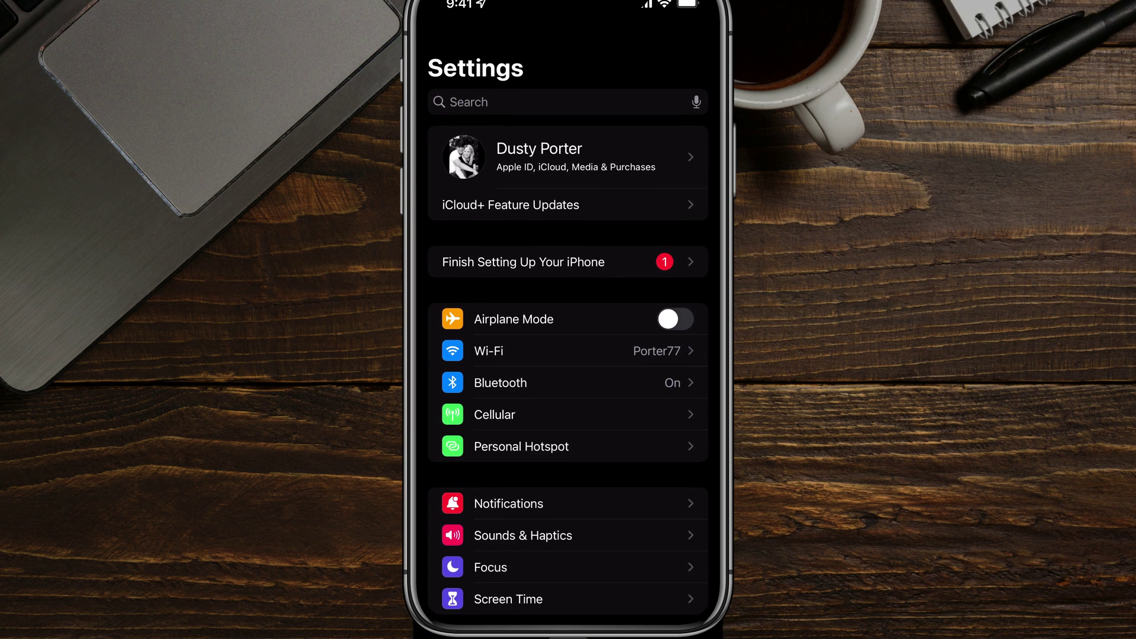
pyautogui.scroll(-5, 568, 355)
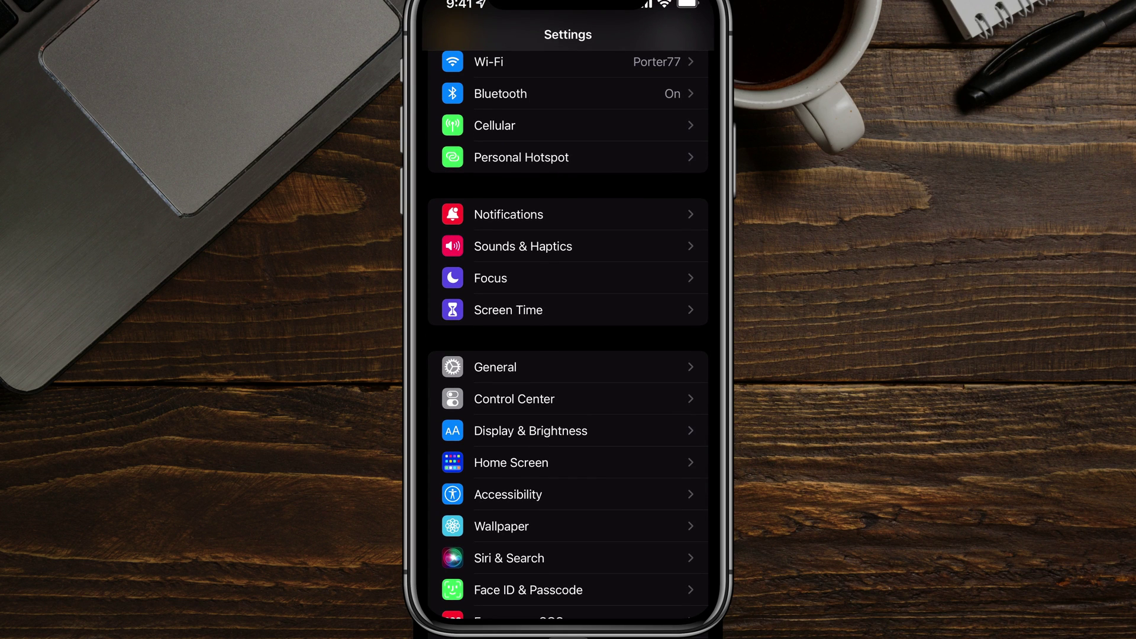
pyautogui.click(495, 367)
pyautogui.scroll(2, 569, 355)
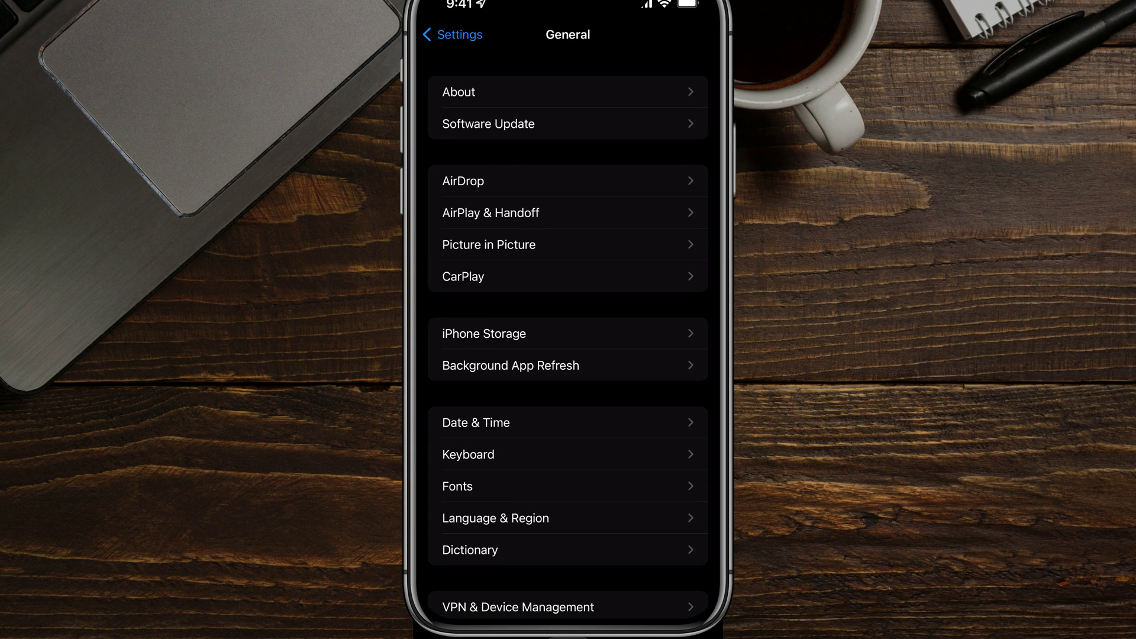
# Open the About page from the top of General settings
pyautogui.click(459, 92)
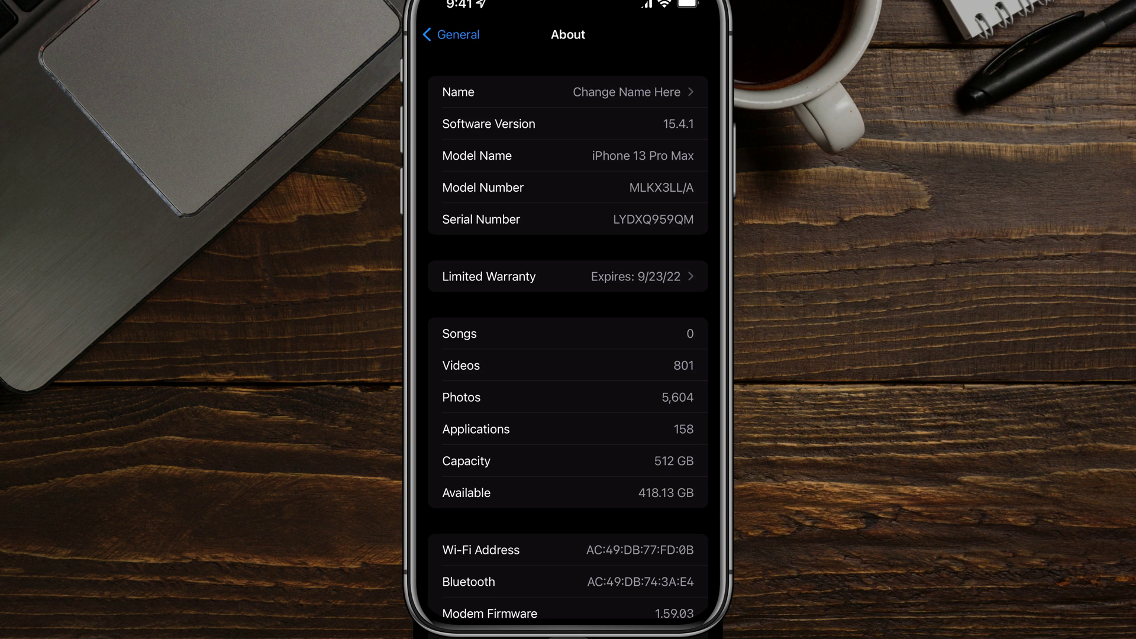
# Open the device Name field on the About page for editing
pyautogui.click(568, 91)
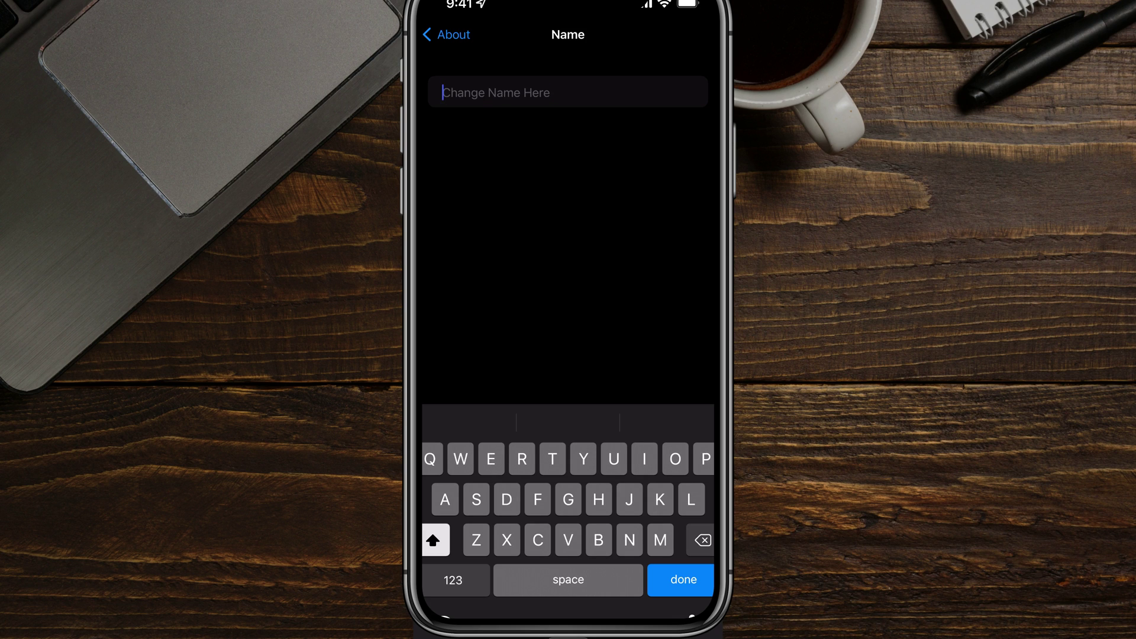
pyautogui.write('Dus')
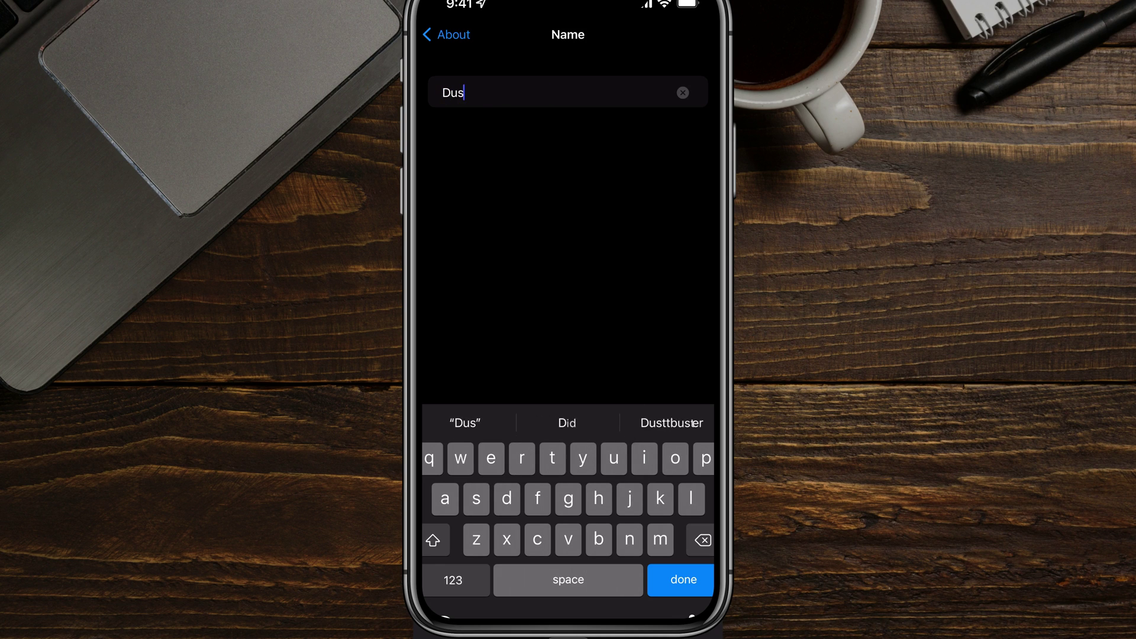
pyautogui.write('tys ')
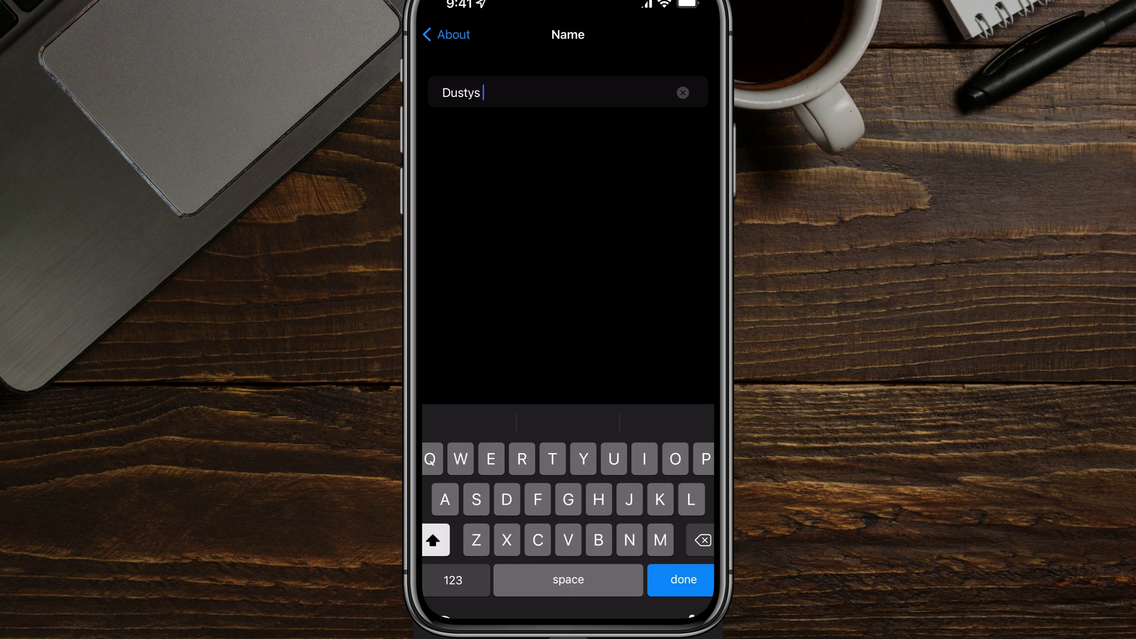
pyautogui.write('Phone')
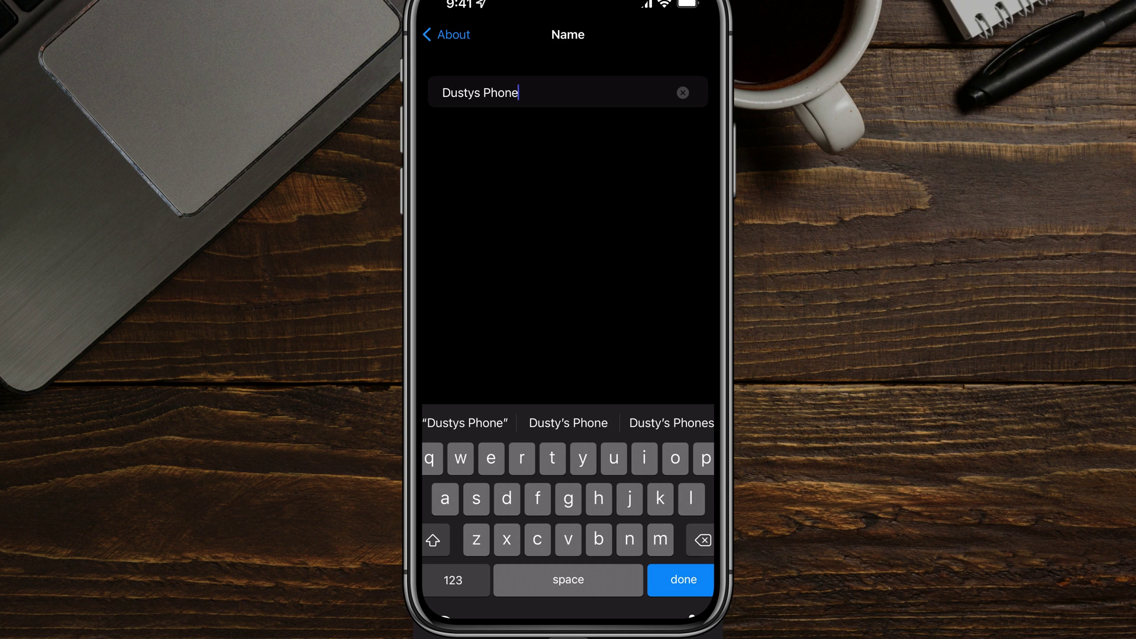
pyautogui.press('Return')
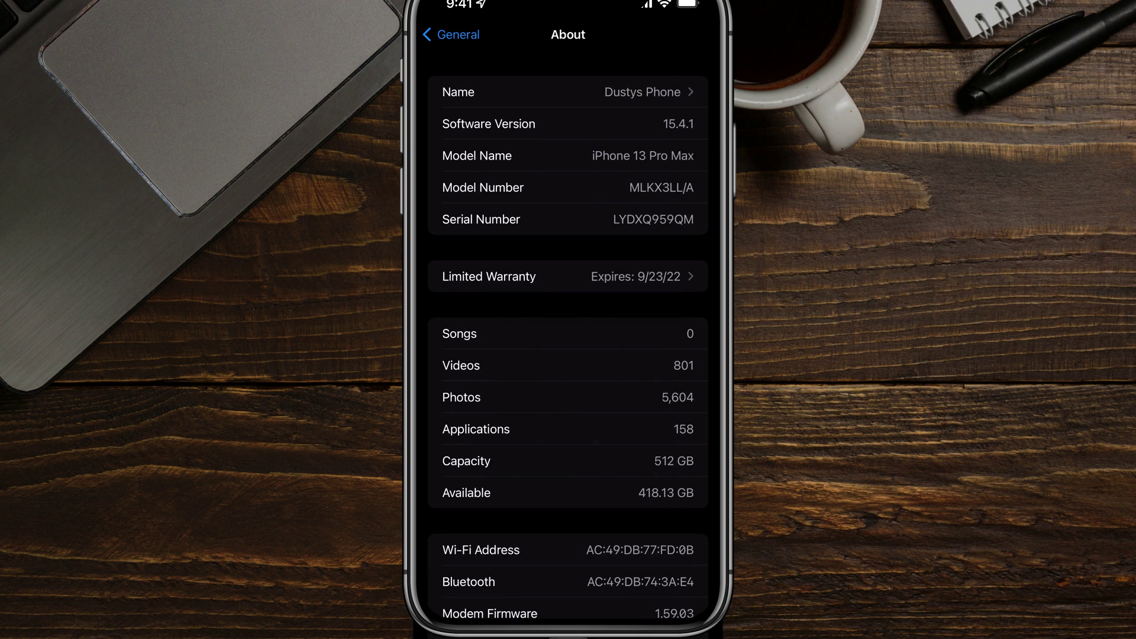